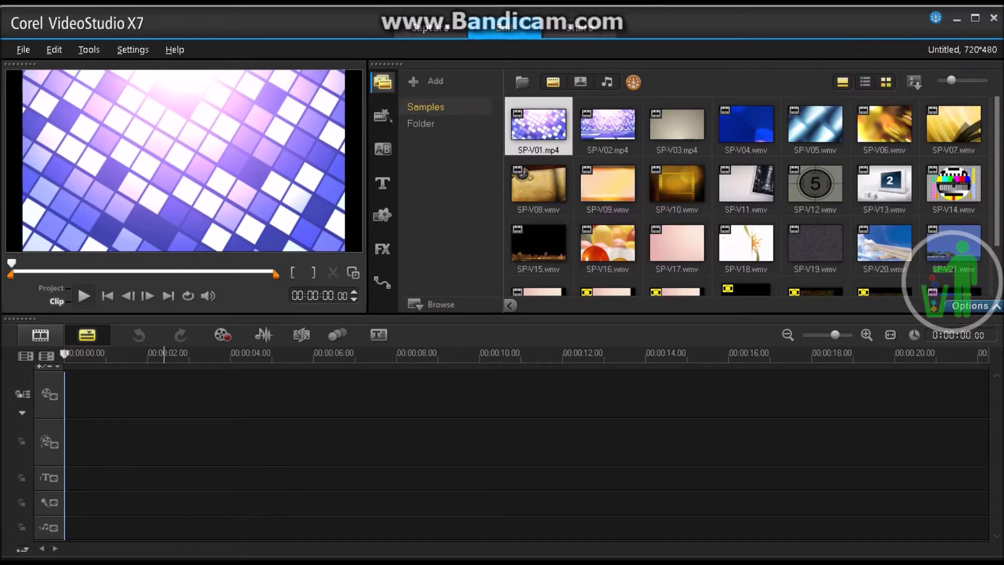
# - Restore the Documents > Bandicam recordings window over the empty VideoStudio project
pyautogui.click(179, 559)
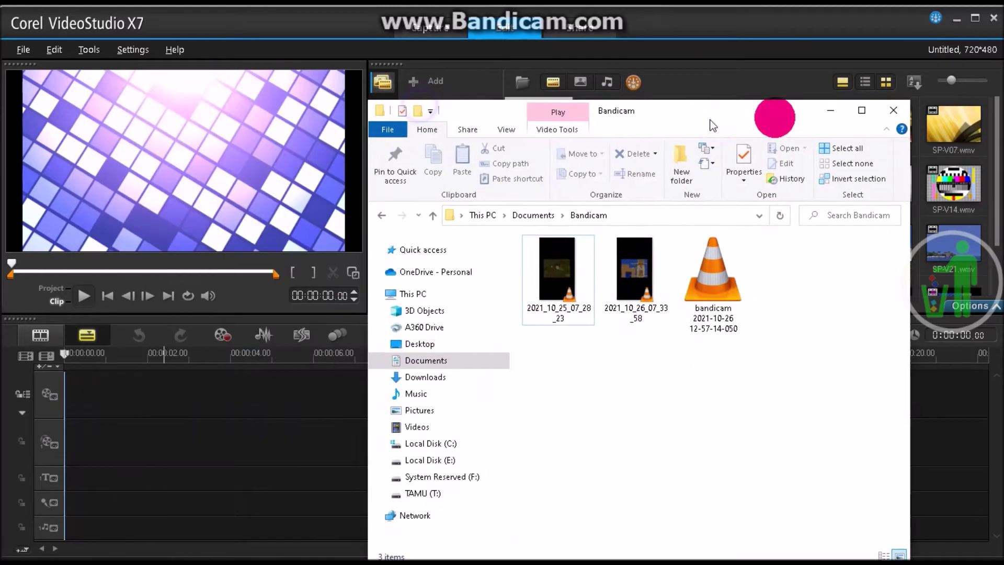
# - Drag the 2021_10_26_07_33_58 recording onto the start of the video track at 00:00:00.00
pyautogui.moveTo(420, 104); pyautogui.dragTo(798, 117)
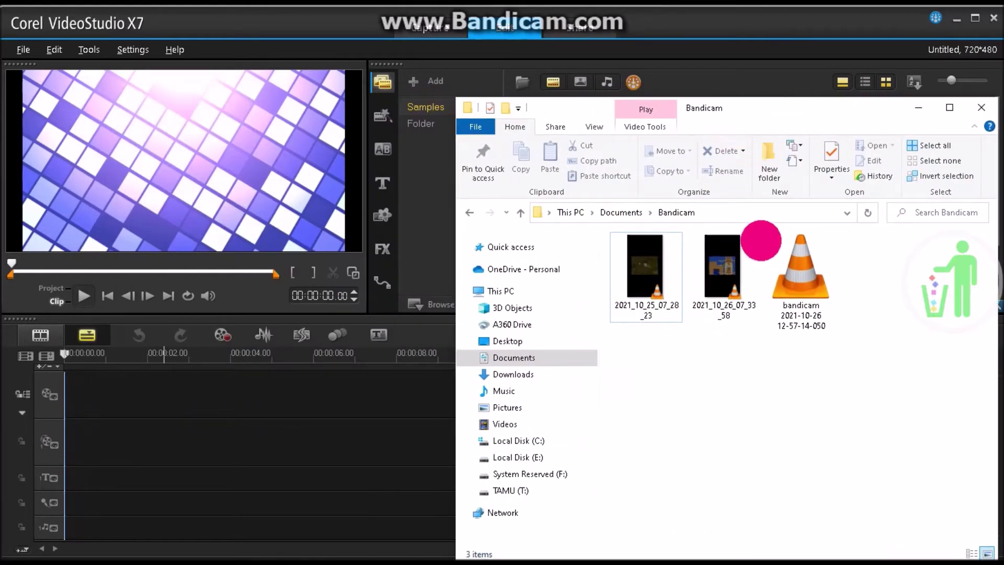
pyautogui.click(734, 266)
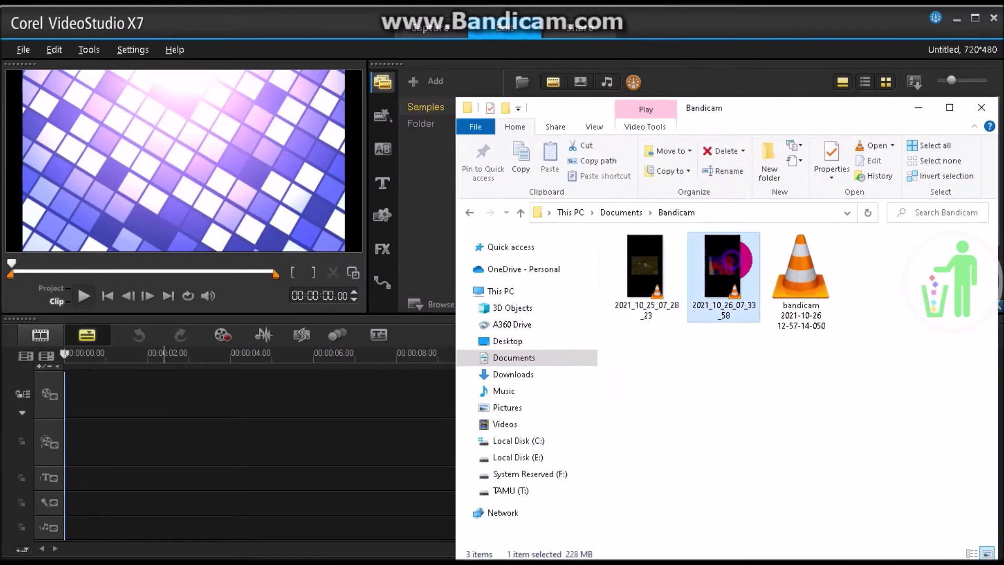
pyautogui.moveTo(736, 261); pyautogui.dragTo(214, 391)
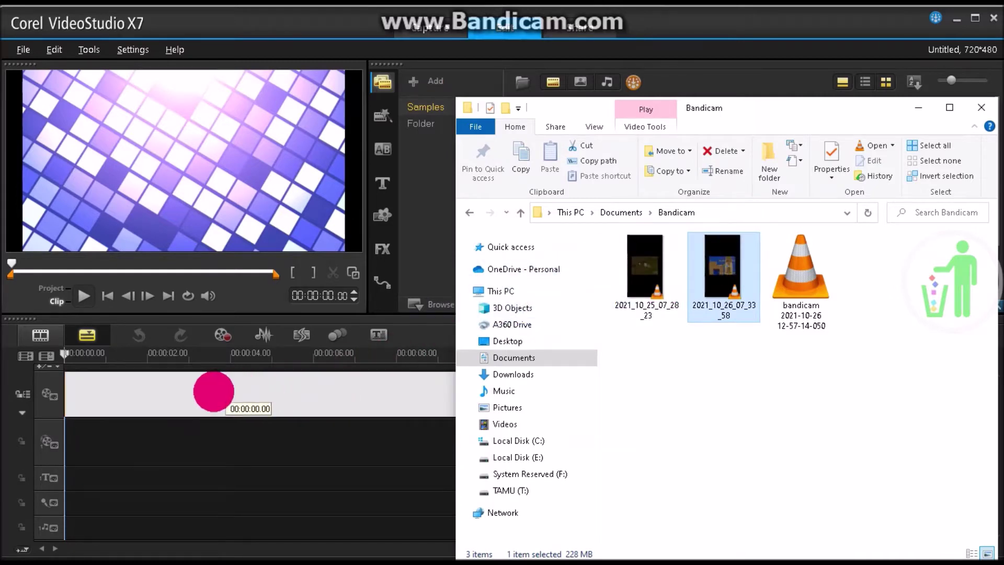
pyautogui.moveTo(213, 391); pyautogui.dragTo(110, 396)
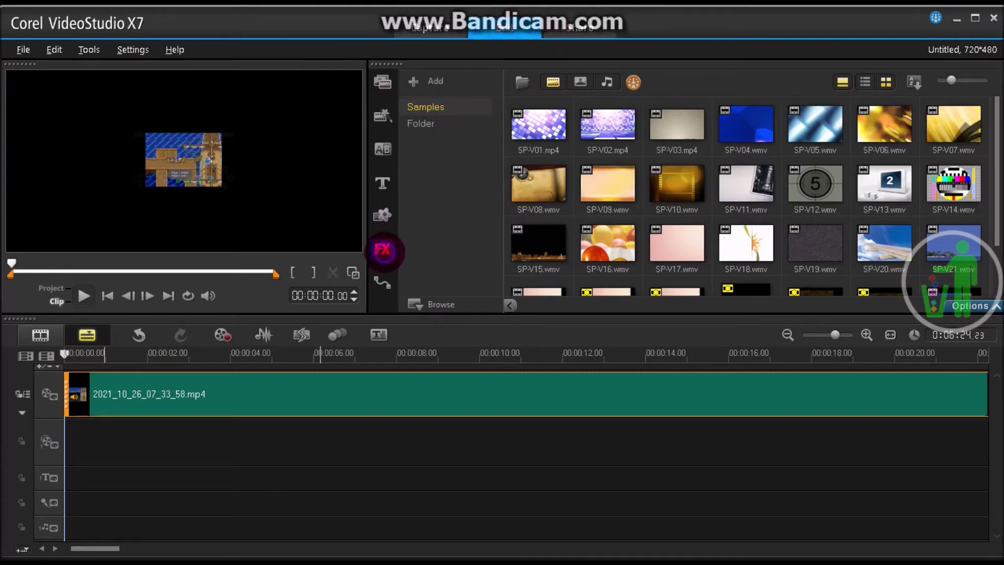
# - Drop the Cropping filter from the FX library onto the 2021_10_26_07_33_58.mp4 clip and show its attributes
pyautogui.click(383, 250)
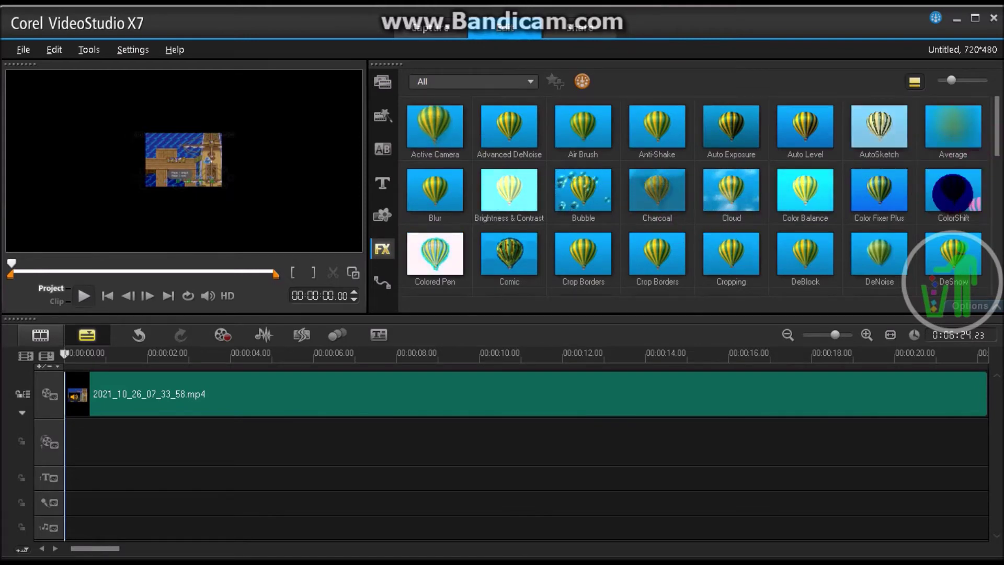
pyautogui.click(738, 263)
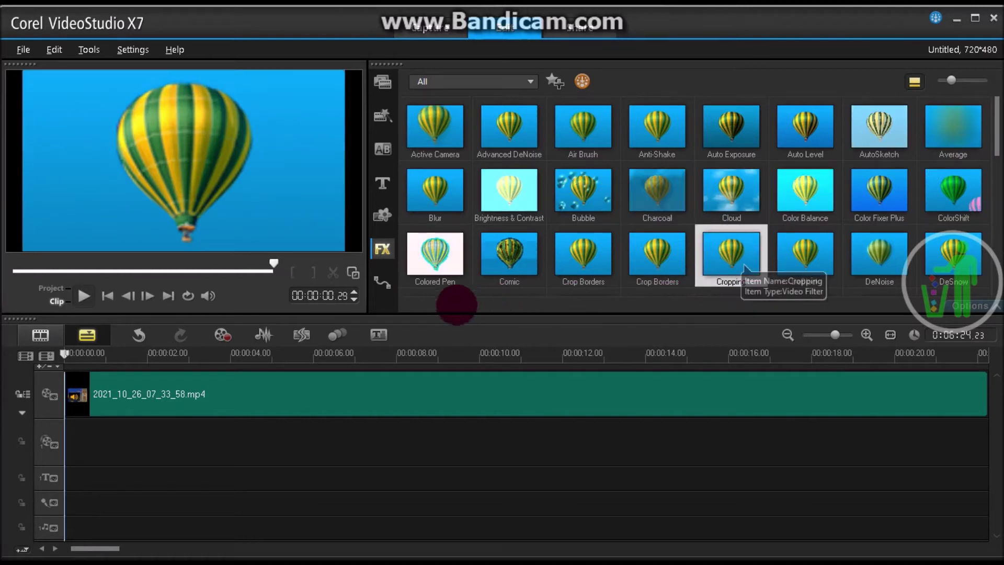
pyautogui.moveTo(746, 268); pyautogui.dragTo(236, 394)
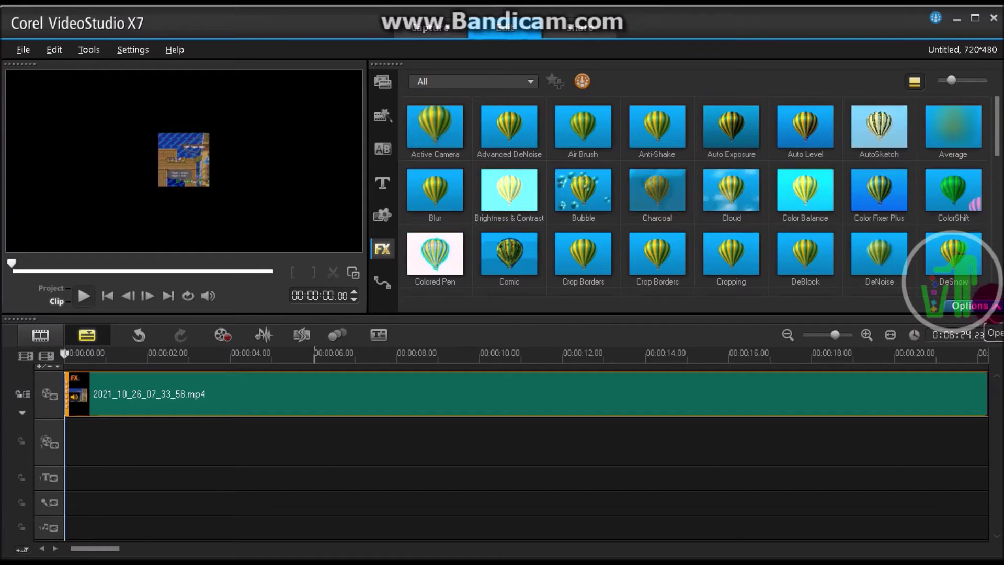
pyautogui.click(970, 305)
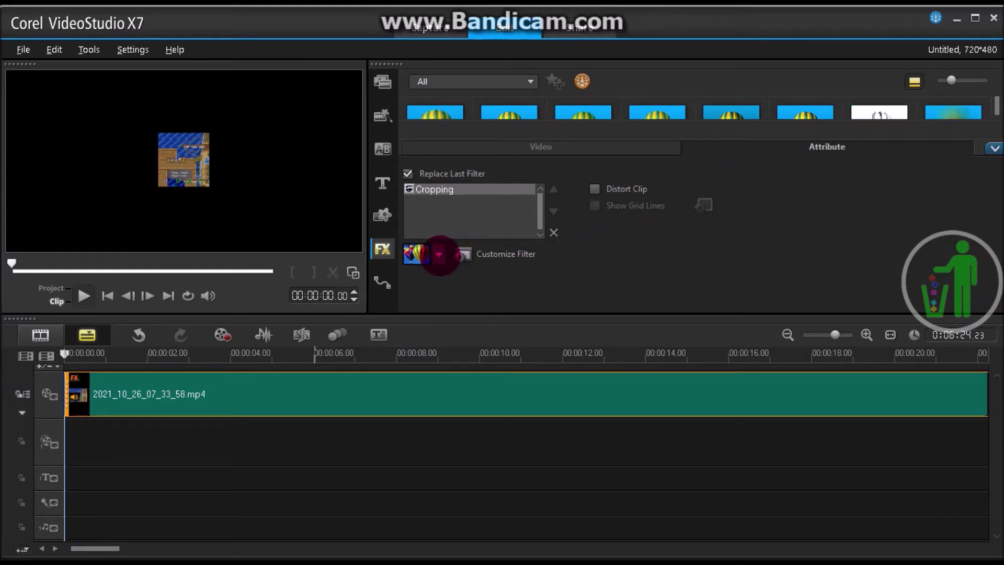
# - Choose the red balloon Cropping preset and open its customize window
pyautogui.click(439, 255)
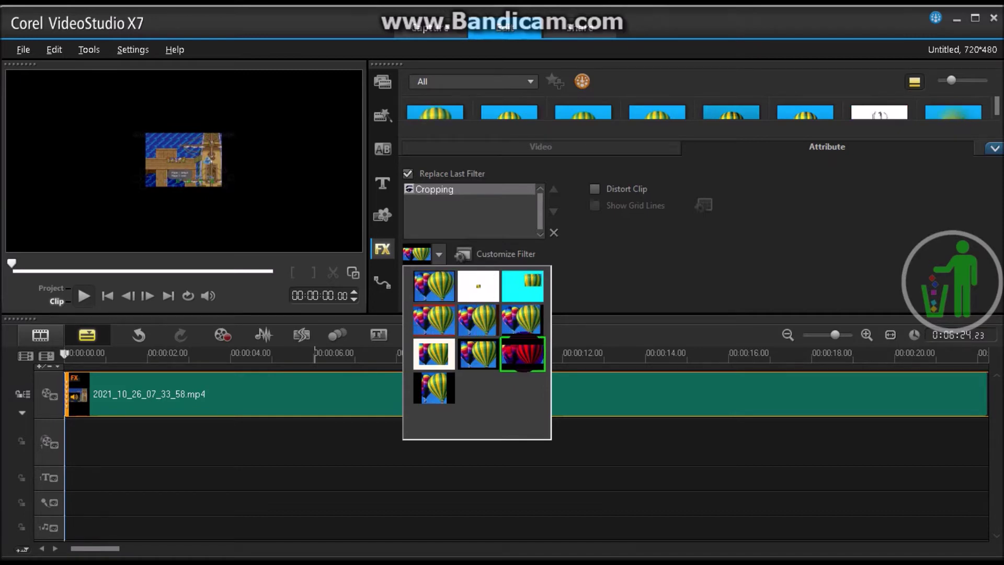
pyautogui.click(523, 354)
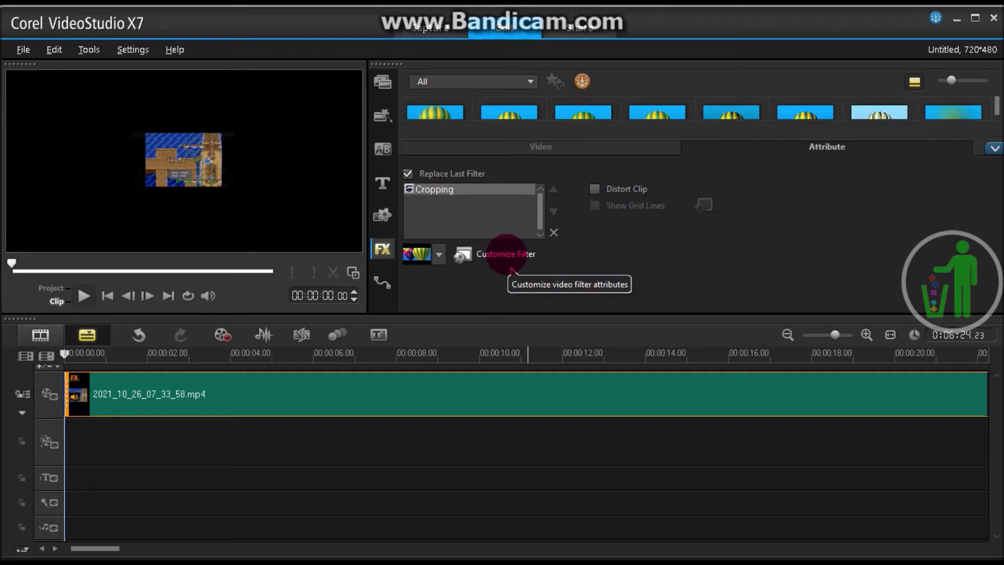
pyautogui.click(511, 267)
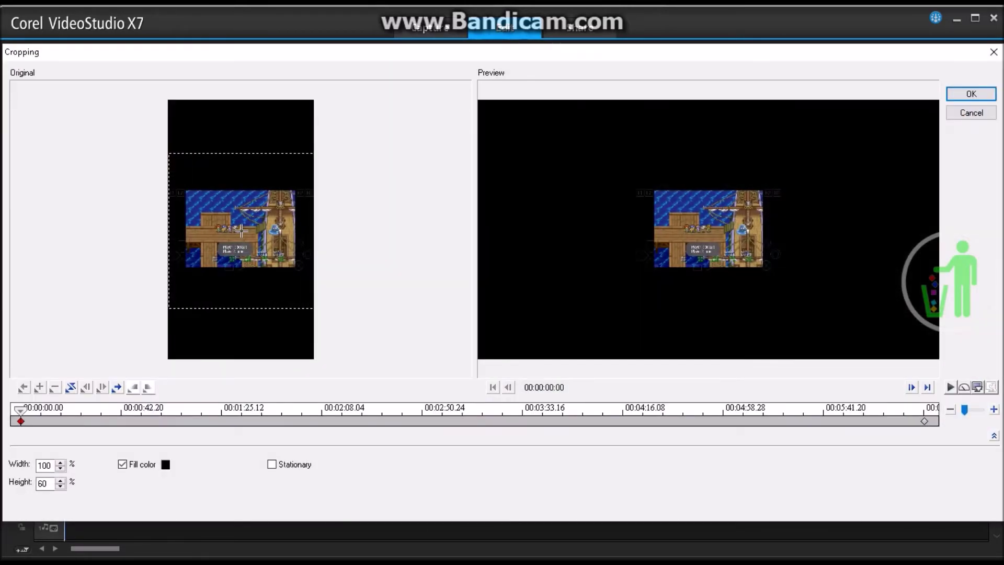
# - Set the crop to 100% width and 30% height with Fill color unchecked, and confirm
pyautogui.moveTo(217, 382); pyautogui.dragTo(241, 233)
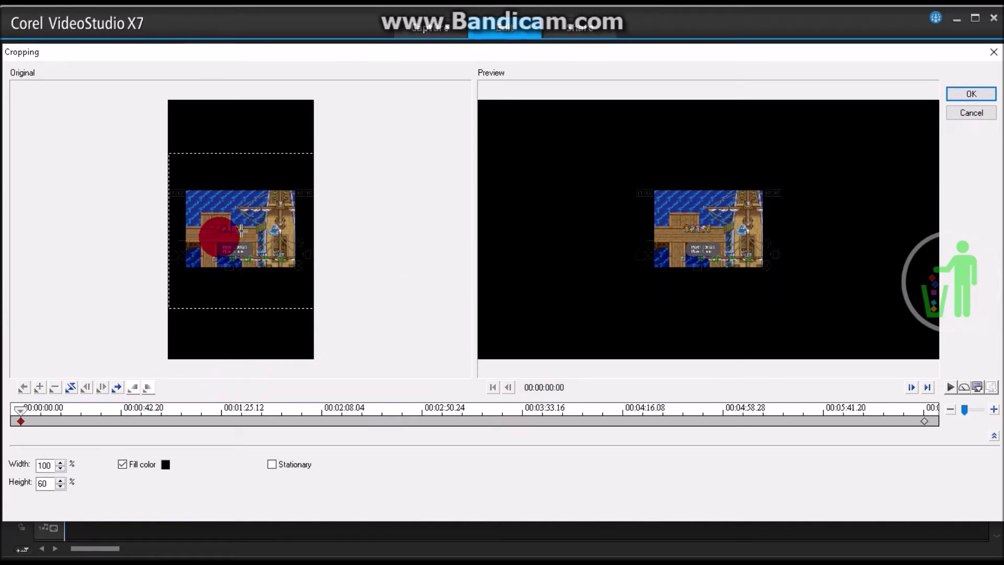
pyautogui.click(35, 462)
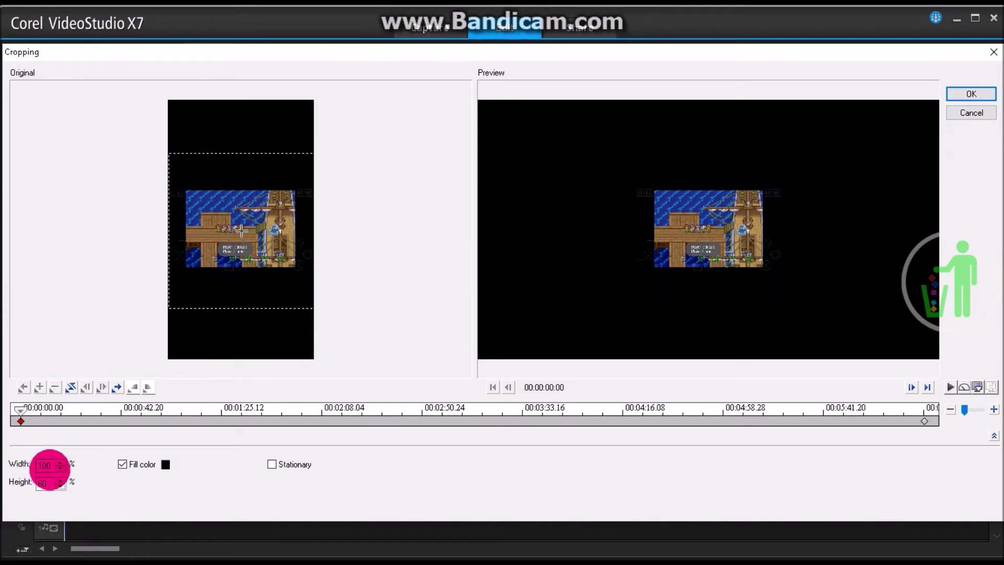
pyautogui.doubleClick(45, 464)
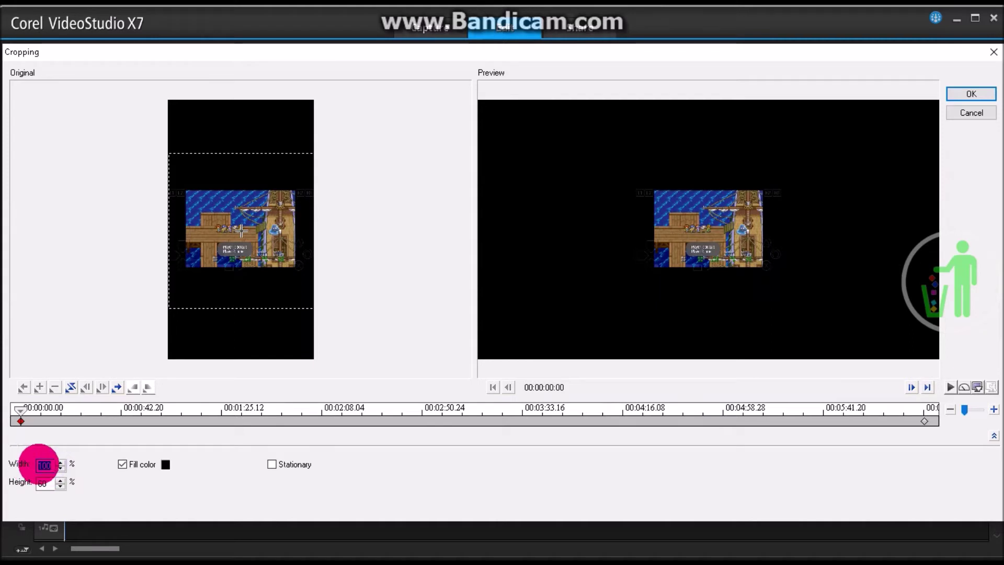
pyautogui.moveTo(51, 482); pyautogui.dragTo(220, 157)
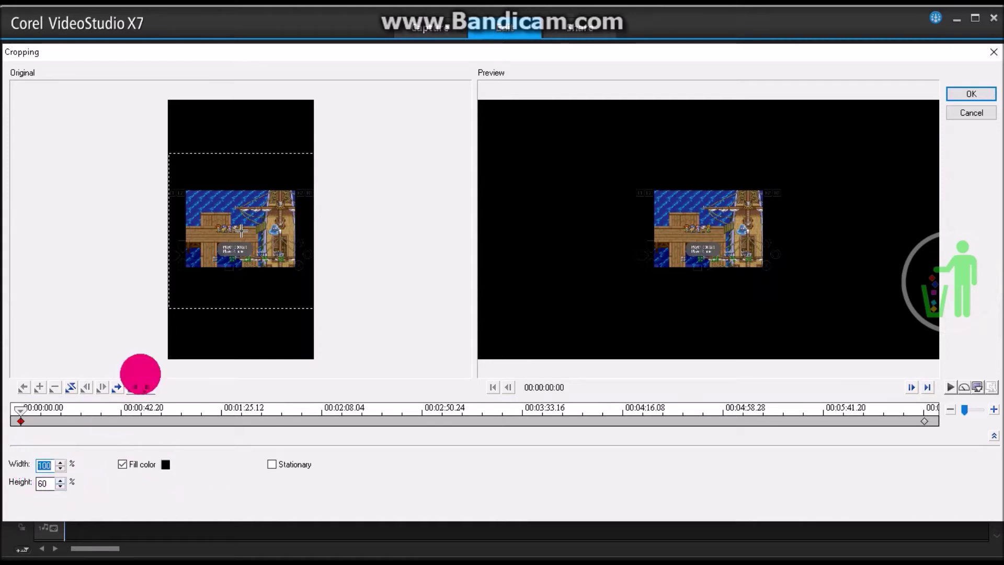
pyautogui.moveTo(21, 546)
pyautogui.mouseDown()
pyautogui.moveTo(46, 480)
pyautogui.moveTo(201, 502)
pyautogui.mouseUp()
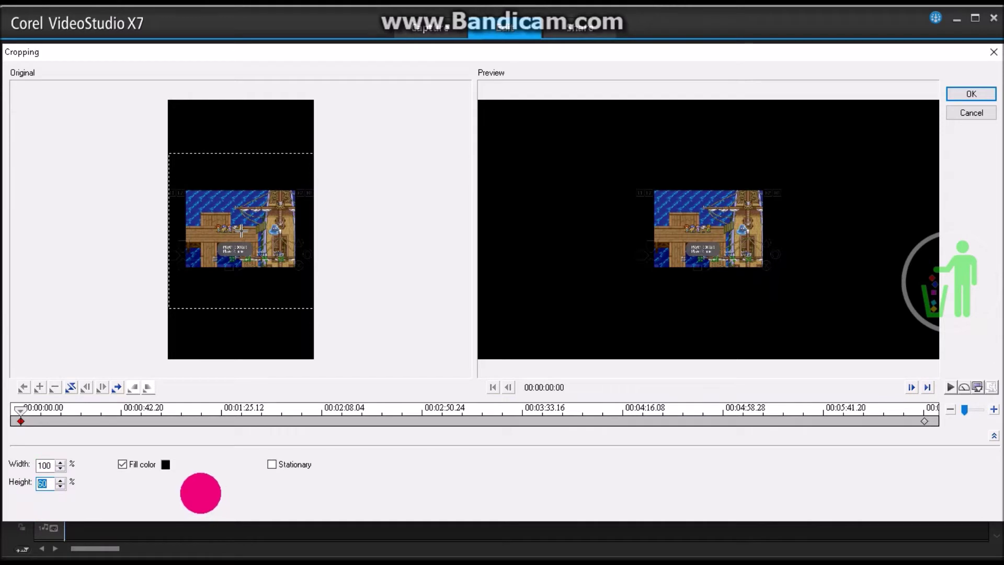
pyautogui.write('30')
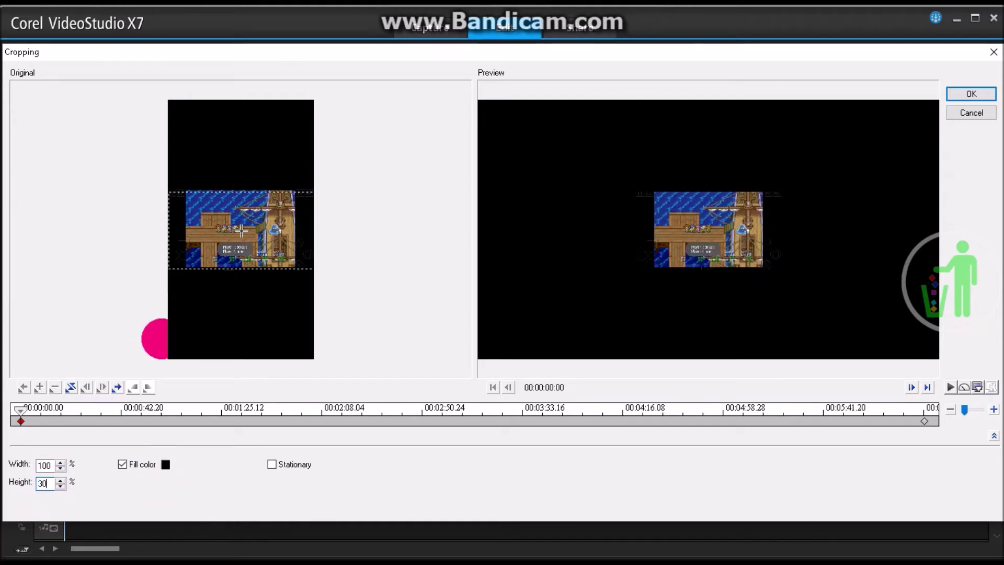
pyautogui.moveTo(283, 251); pyautogui.dragTo(359, 315)
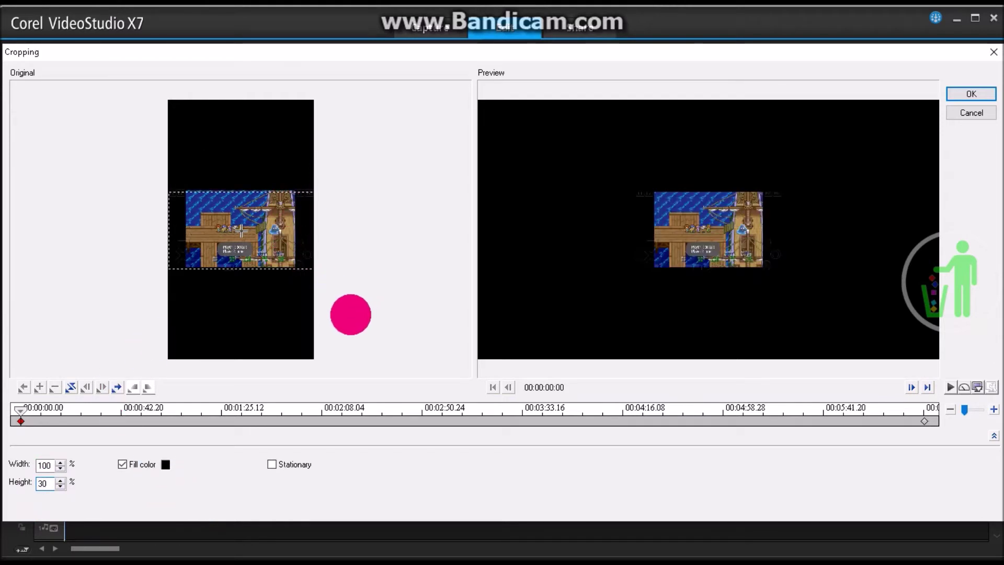
pyautogui.moveTo(351, 314); pyautogui.dragTo(830, 361)
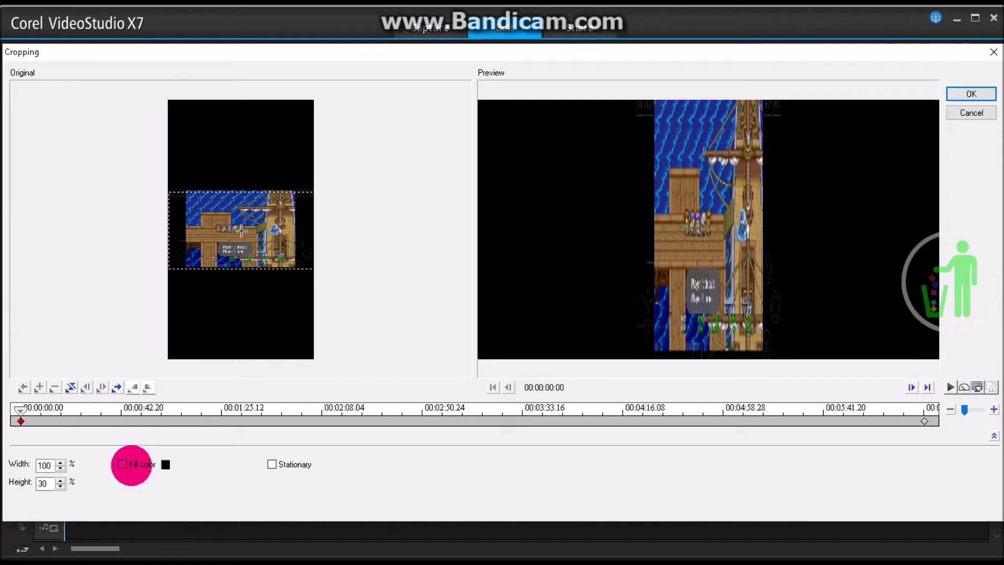
pyautogui.click(965, 93)
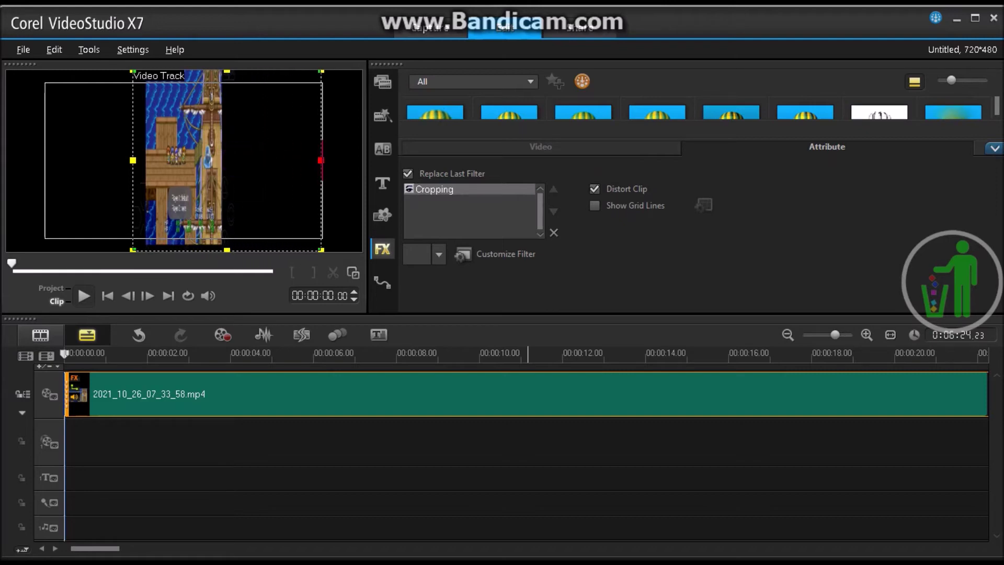
# - Drag the preview's yellow handles out to the left, right, top and bottom frame edges
pyautogui.moveTo(321, 160); pyautogui.dragTo(322, 160)
pyautogui.moveTo(133, 160); pyautogui.dragTo(44, 161)
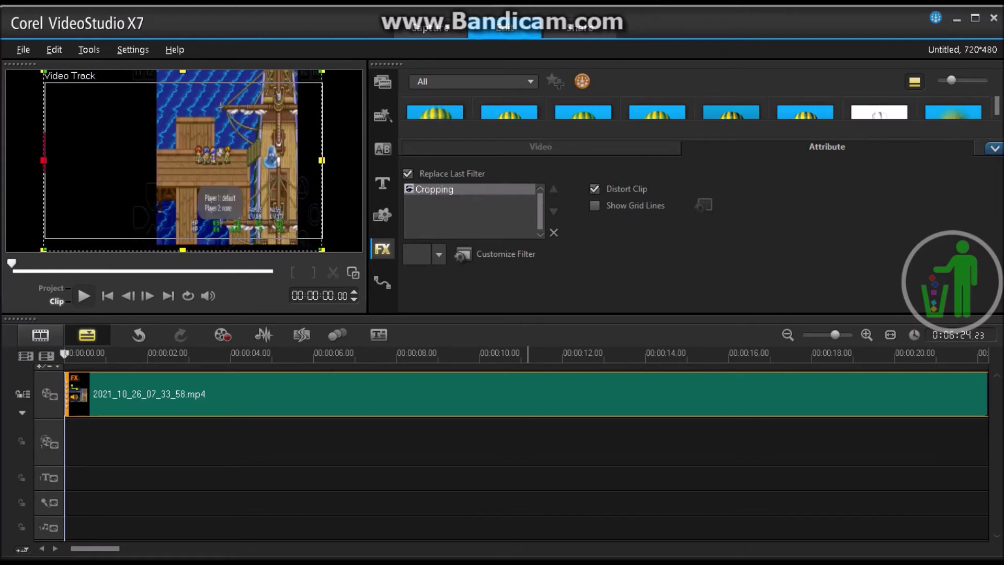
pyautogui.moveTo(182, 71); pyautogui.dragTo(182, 82)
pyautogui.moveTo(183, 250); pyautogui.dragTo(182, 238)
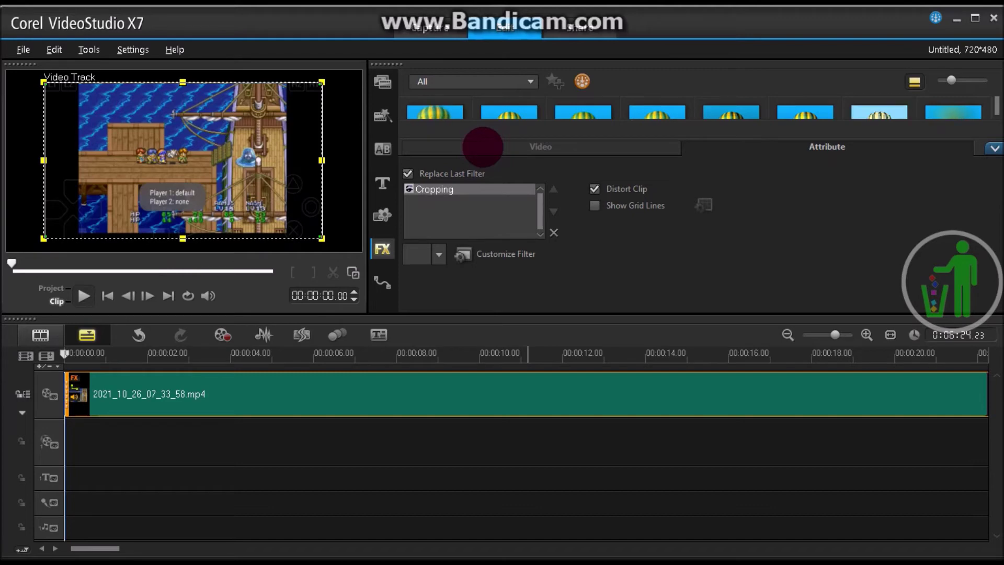
pyautogui.moveTo(21, 266); pyautogui.dragTo(21, 267)
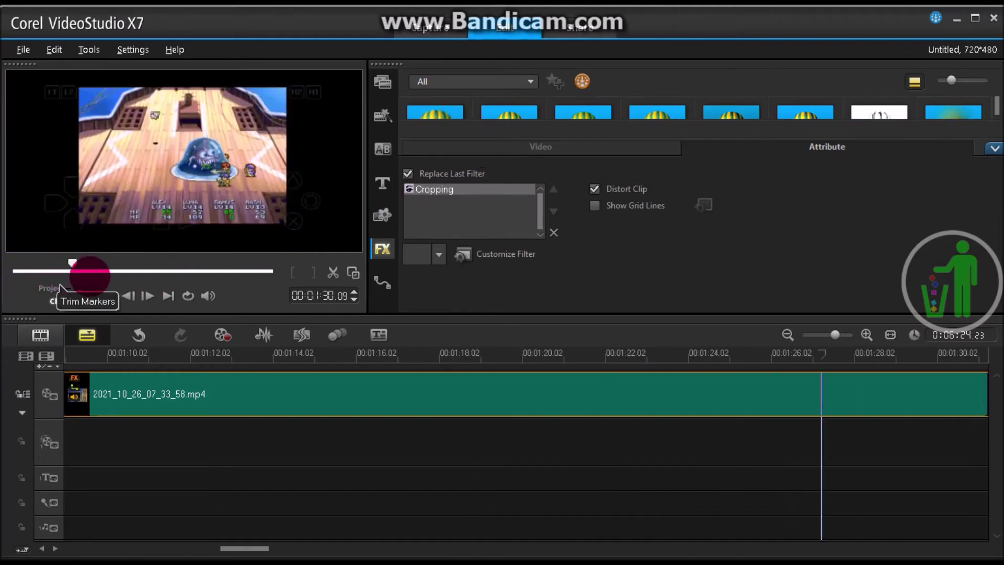
# - Scrub the clip, zoom the timeline out, and move the playhead to about 1:14 and 2:37
pyautogui.moveTo(11, 263); pyautogui.dragTo(13, 264)
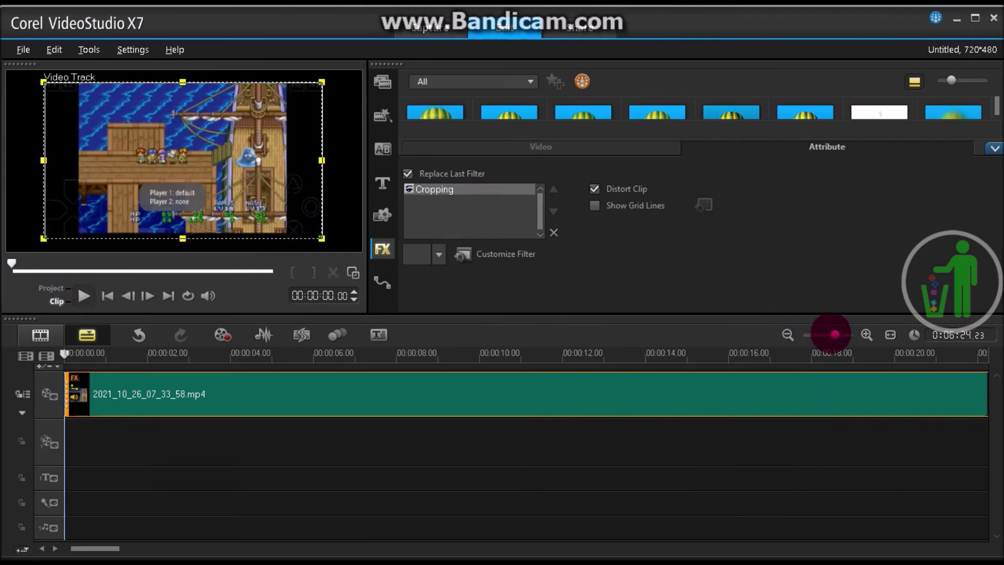
pyautogui.moveTo(835, 335); pyautogui.dragTo(811, 335)
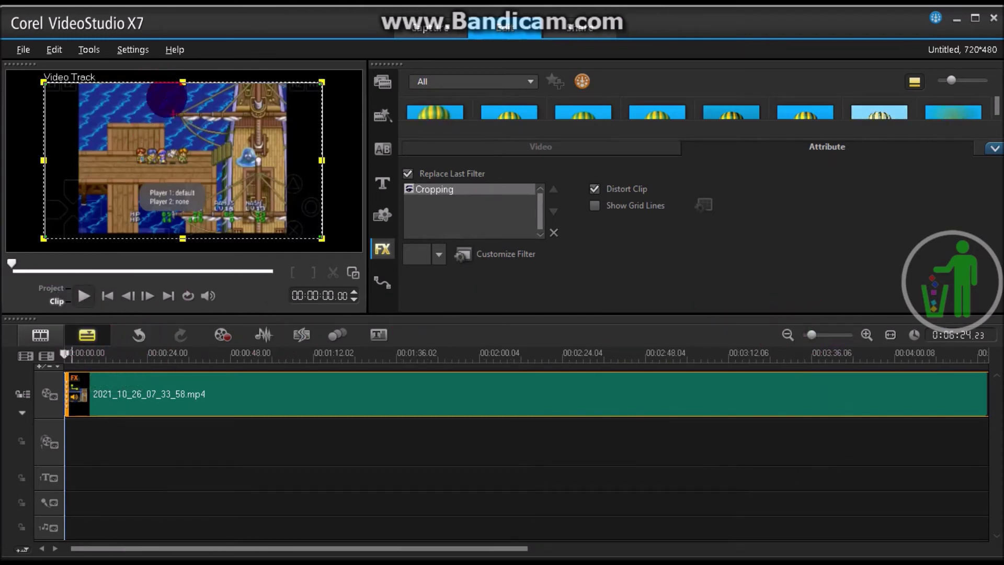
pyautogui.moveTo(65, 355); pyautogui.dragTo(456, 356)
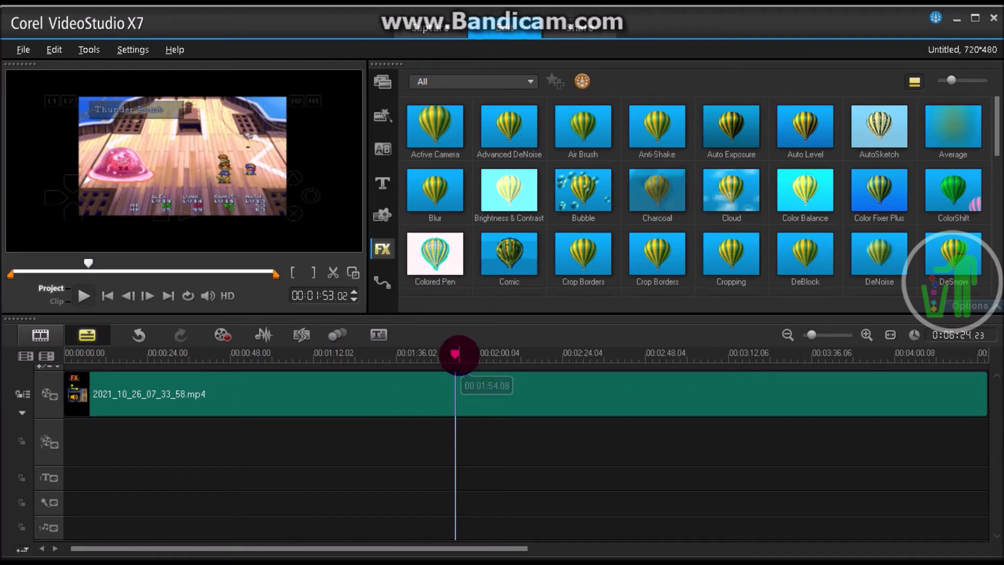
pyautogui.moveTo(457, 354)
pyautogui.mouseDown()
pyautogui.moveTo(608, 354)
pyautogui.moveTo(66, 361)
pyautogui.mouseUp()
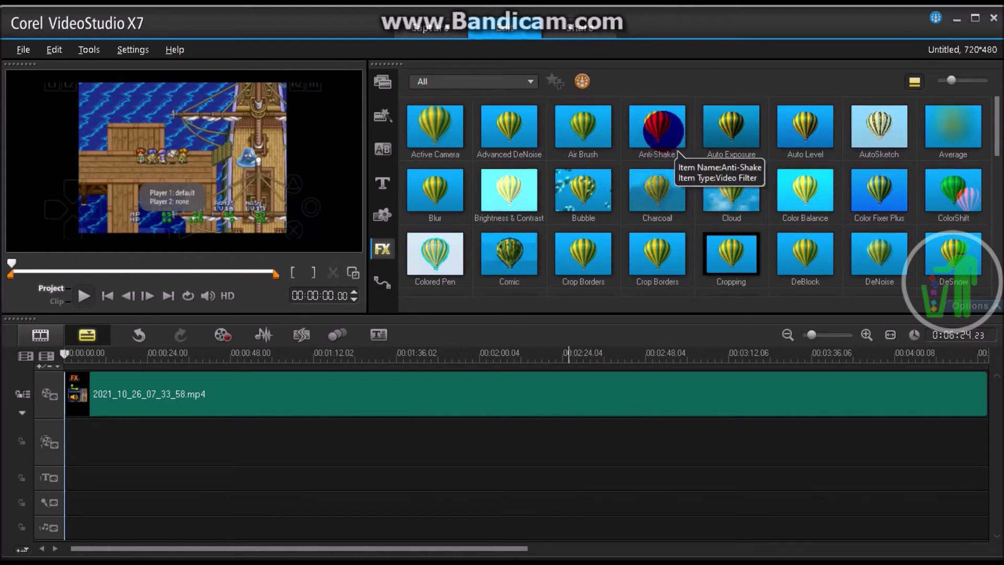
# - Drop the Anti-Shake filter onto the gameplay clip and show its Attribute settings
pyautogui.click(664, 137)
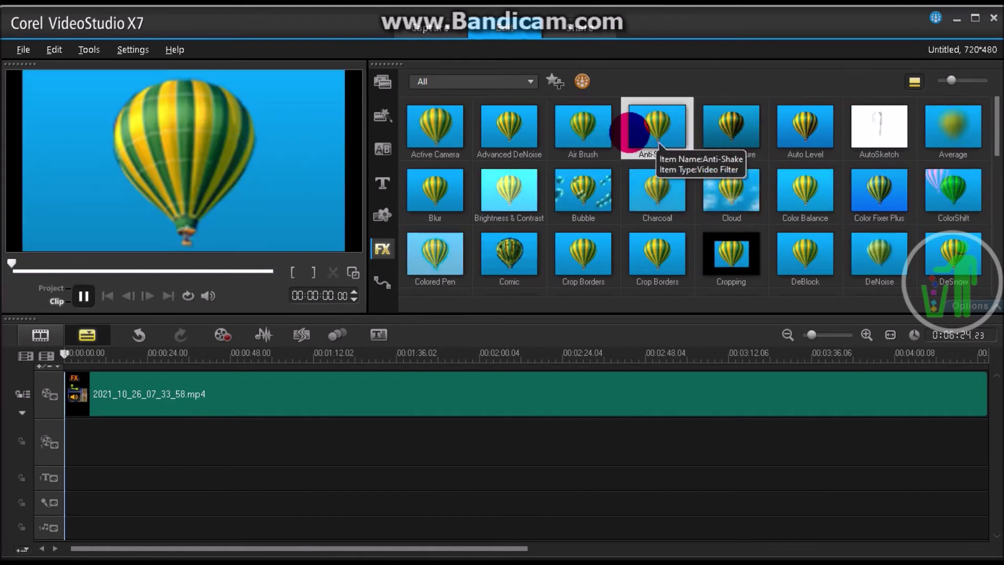
pyautogui.moveTo(663, 138); pyautogui.dragTo(223, 393)
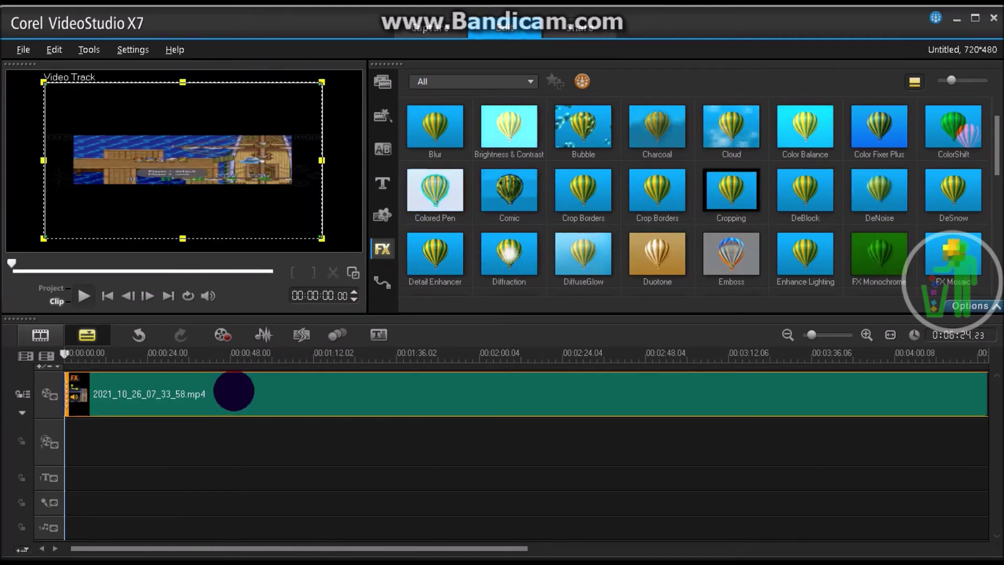
pyautogui.click(382, 249)
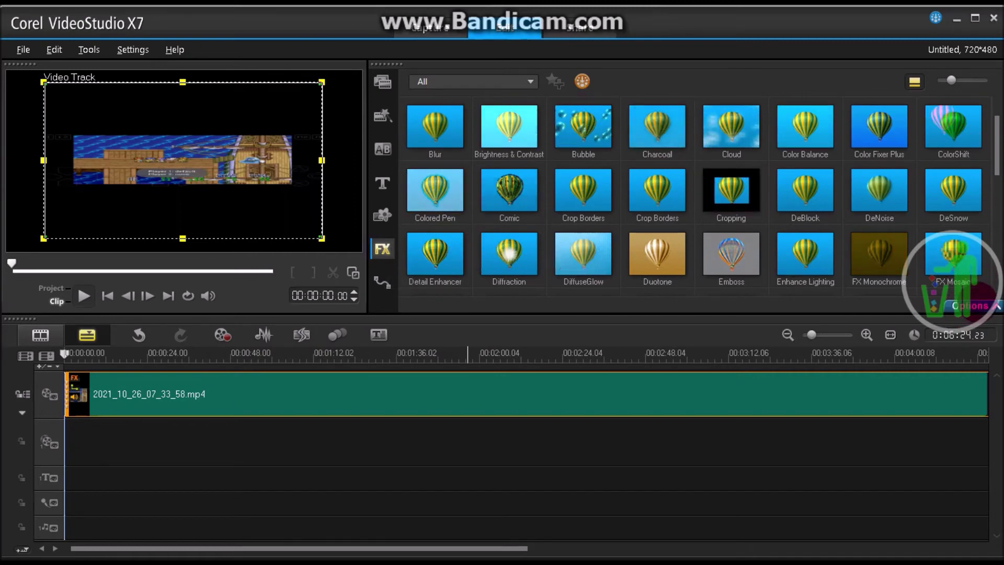
pyautogui.click(970, 306)
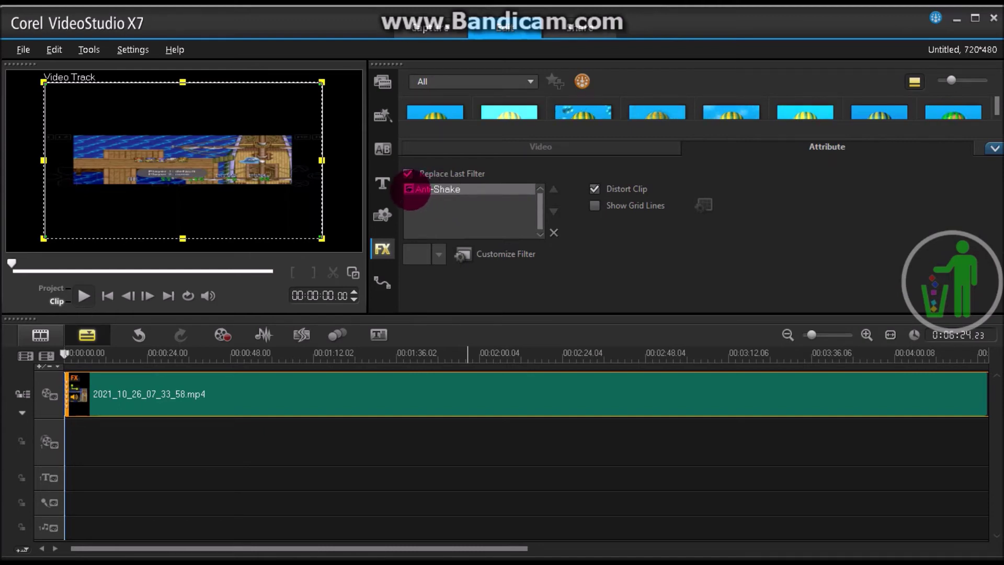
# - Uncheck Anti-Shake in the preview and drag the clip's bounding box upward to fill the frame
pyautogui.click(409, 189)
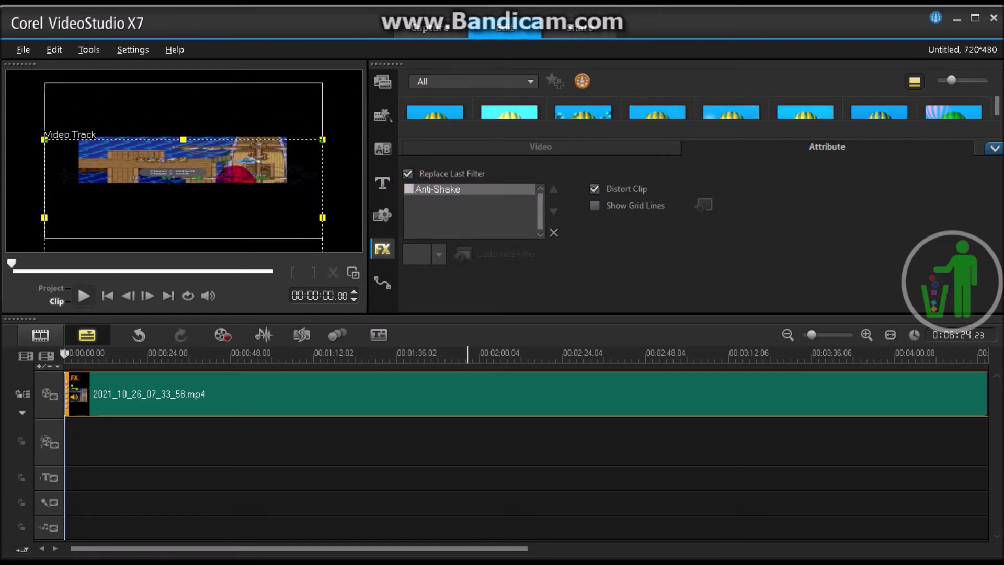
pyautogui.moveTo(184, 145); pyautogui.dragTo(222, 118)
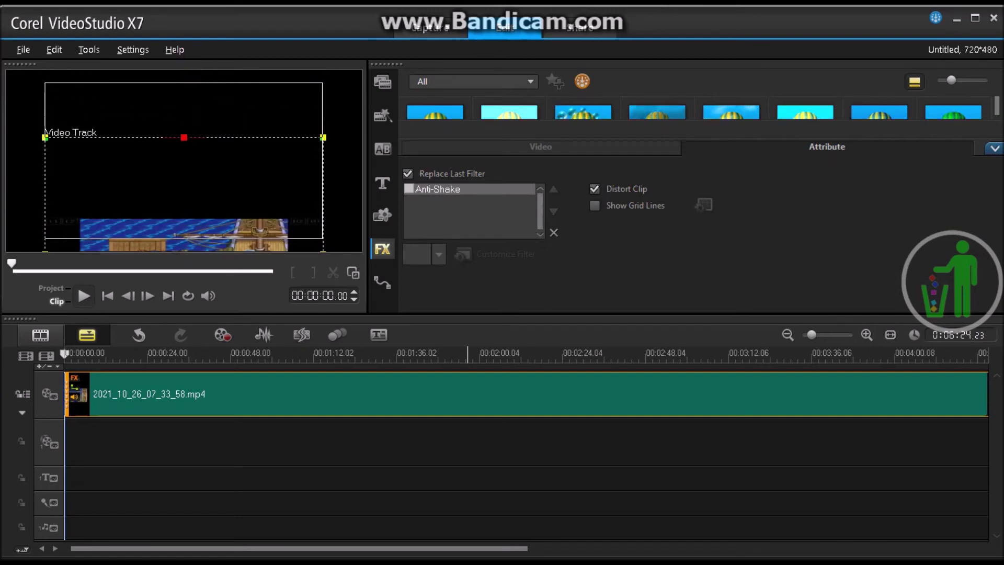
pyautogui.moveTo(186, 137); pyautogui.dragTo(206, 22)
pyautogui.moveTo(221, 121); pyautogui.dragTo(189, 84)
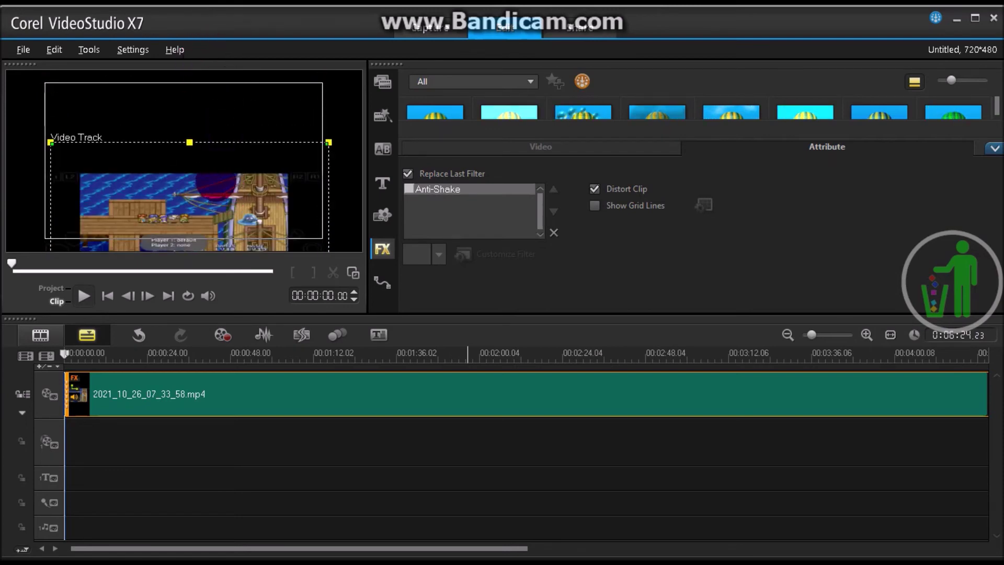
pyautogui.moveTo(189, 84)
pyautogui.mouseDown()
pyautogui.moveTo(179, 150)
pyautogui.moveTo(182, 57)
pyautogui.mouseUp()
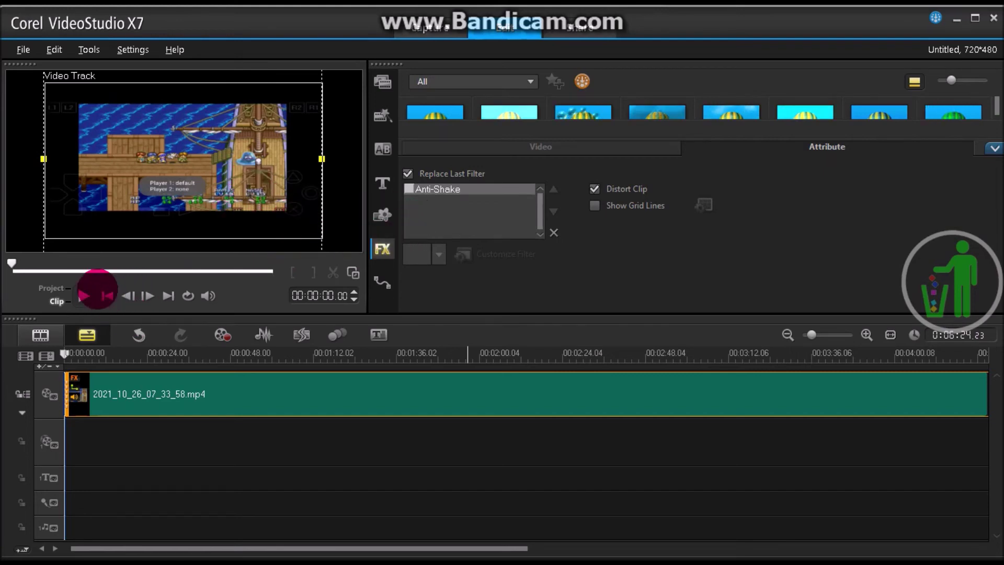
# - Preview around 1:54, return to the start, then move the playhead near the end at about 6:16
pyautogui.moveTo(11, 263)
pyautogui.mouseDown()
pyautogui.moveTo(189, 264)
pyautogui.moveTo(171, 271)
pyautogui.mouseUp()
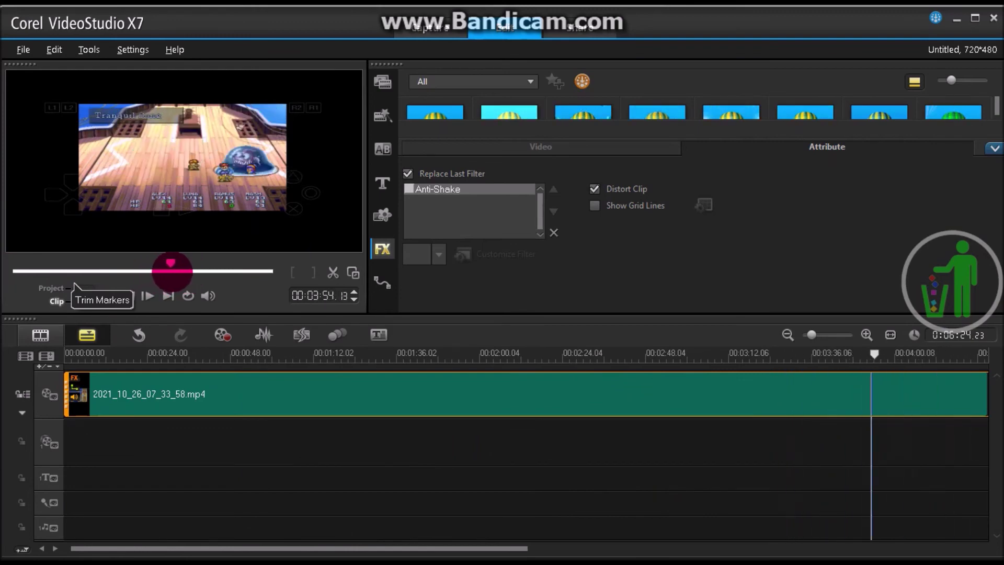
pyautogui.click(175, 157)
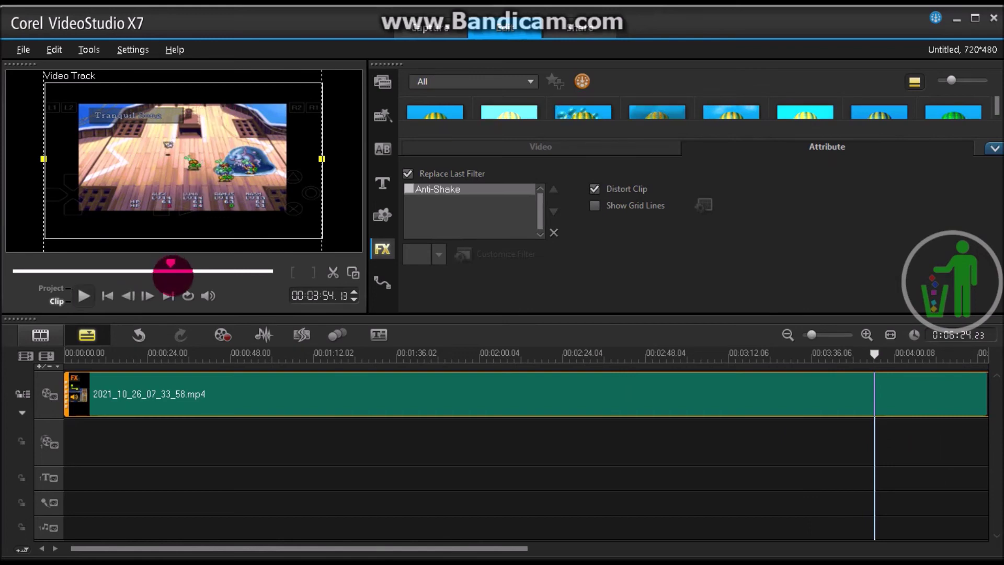
pyautogui.moveTo(171, 262); pyautogui.dragTo(10, 263)
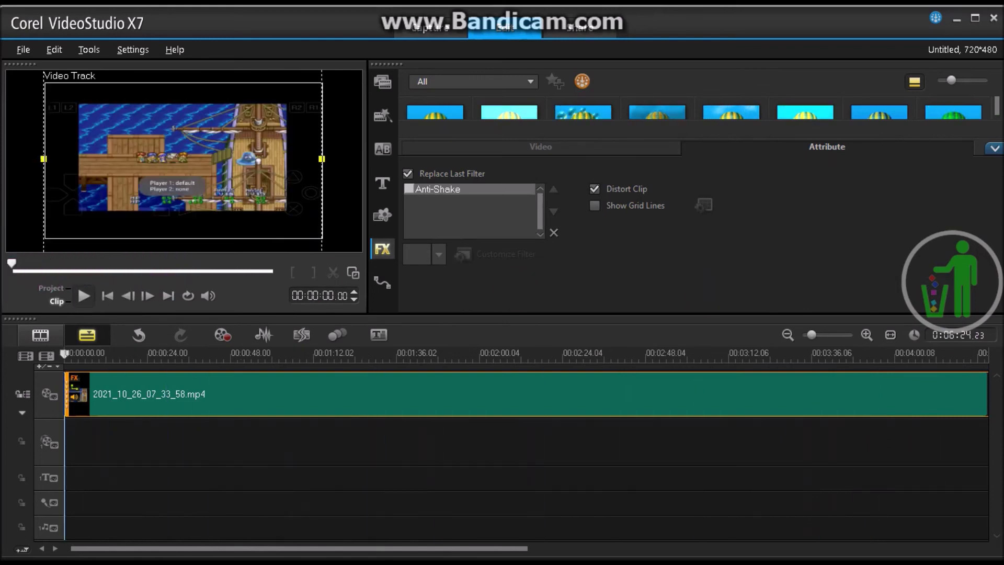
pyautogui.click(514, 546)
pyautogui.moveTo(507, 548); pyautogui.dragTo(774, 548)
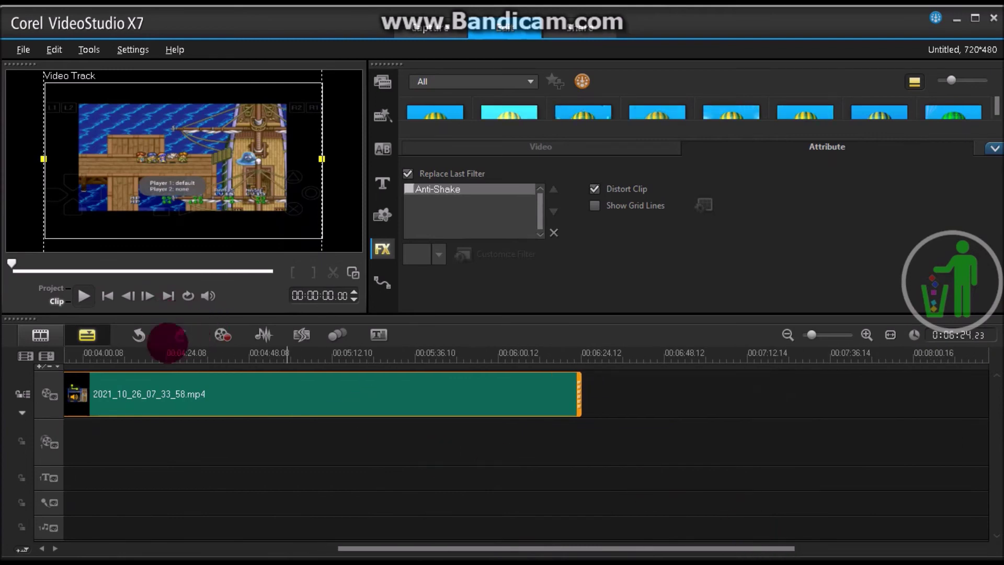
pyautogui.click(16, 265)
pyautogui.moveTo(15, 266); pyautogui.dragTo(257, 284)
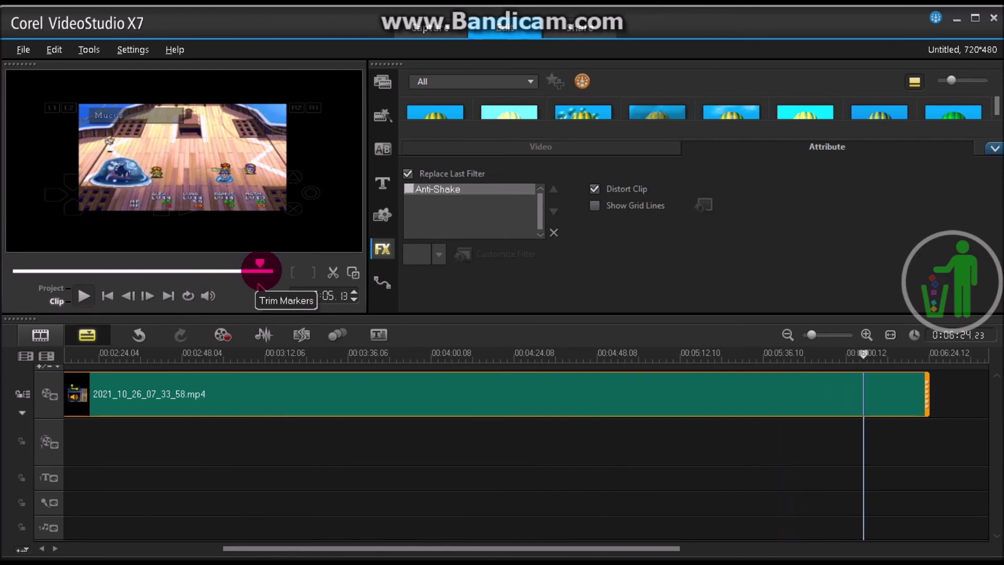
pyautogui.moveTo(258, 285); pyautogui.dragTo(260, 267)
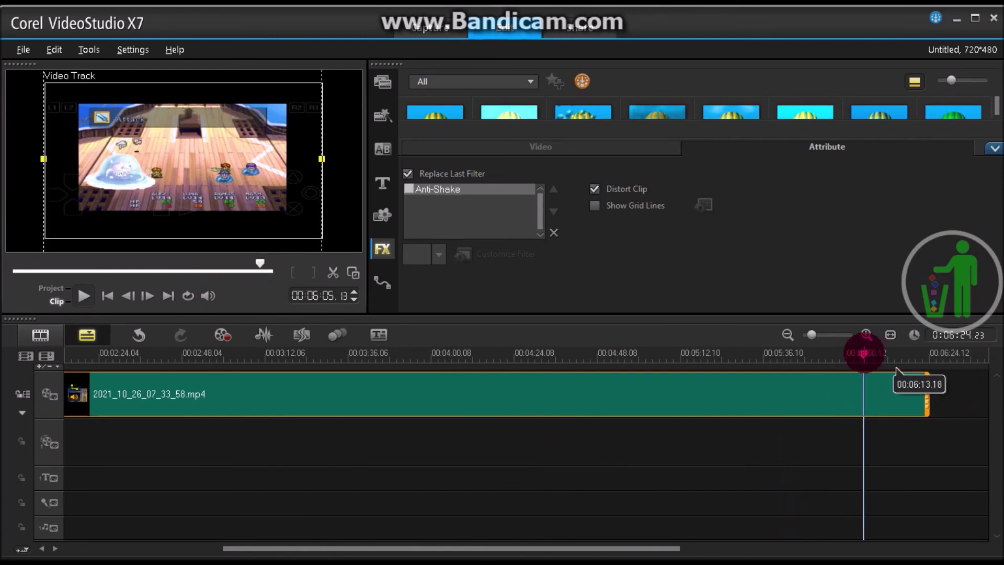
pyautogui.moveTo(890, 354); pyautogui.dragTo(916, 353)
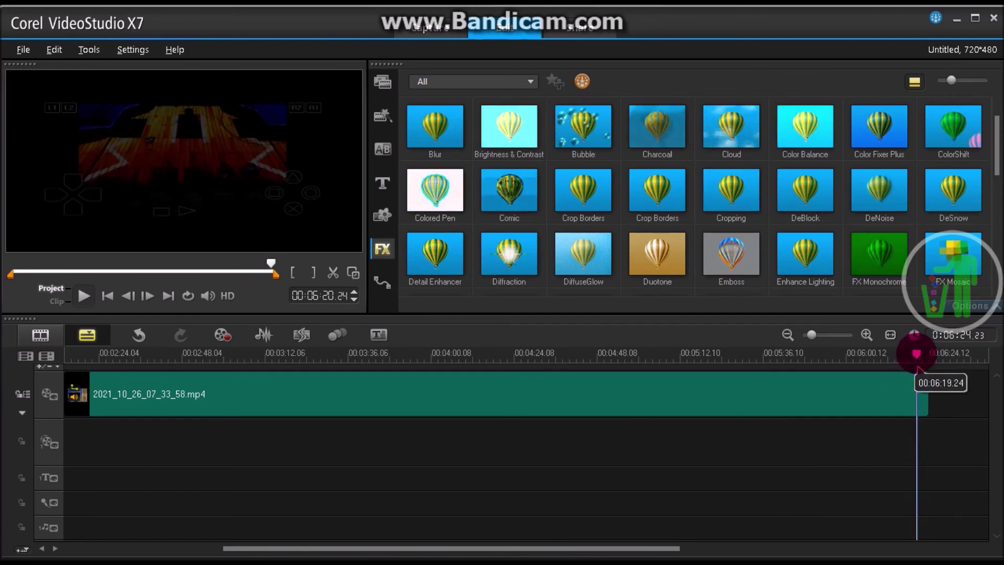
# - Split the clip at 6:20.24 and delete the short tail piece
pyautogui.moveTo(917, 353); pyautogui.dragTo(917, 353)
pyautogui.click(353, 273)
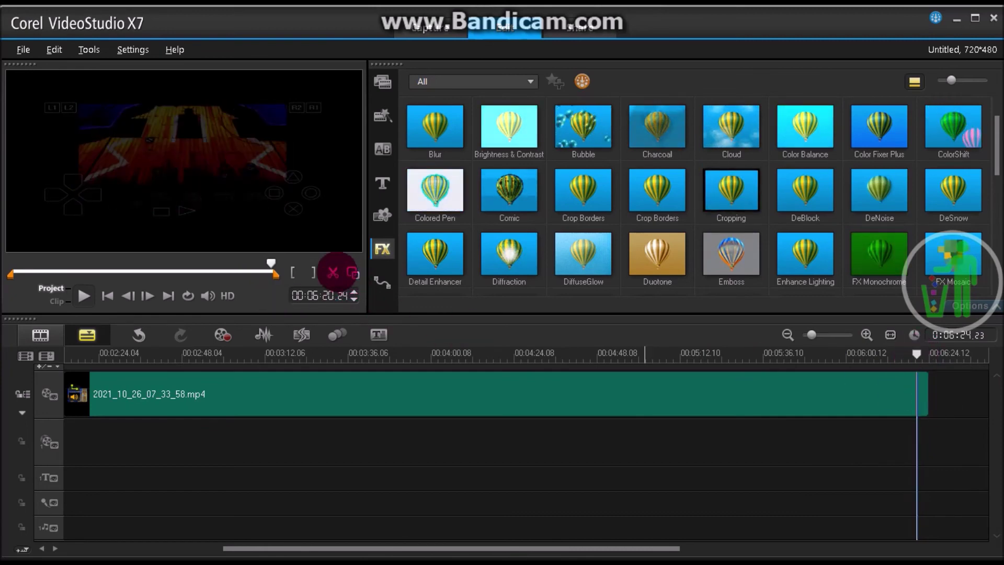
pyautogui.click(925, 396)
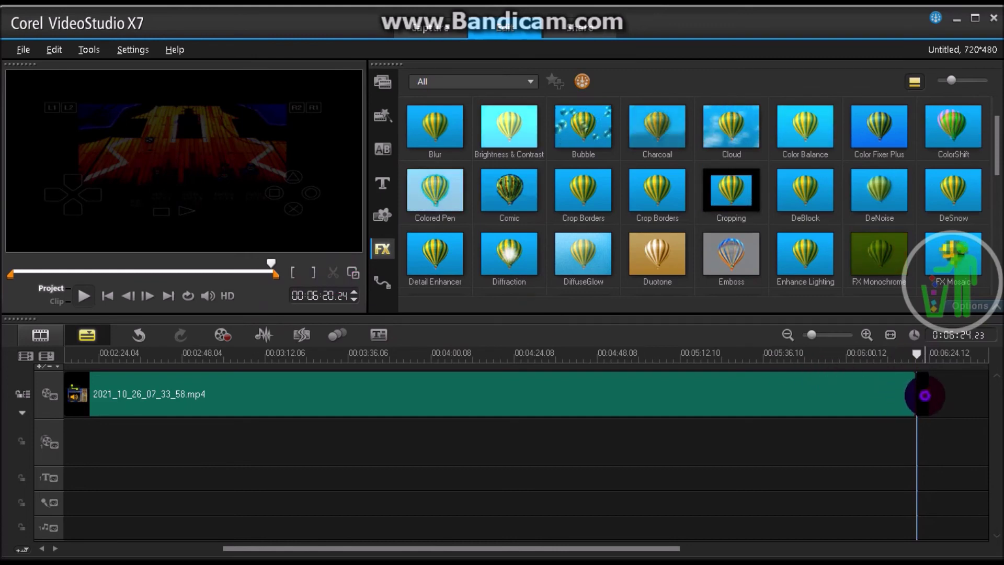
pyautogui.click(924, 396)
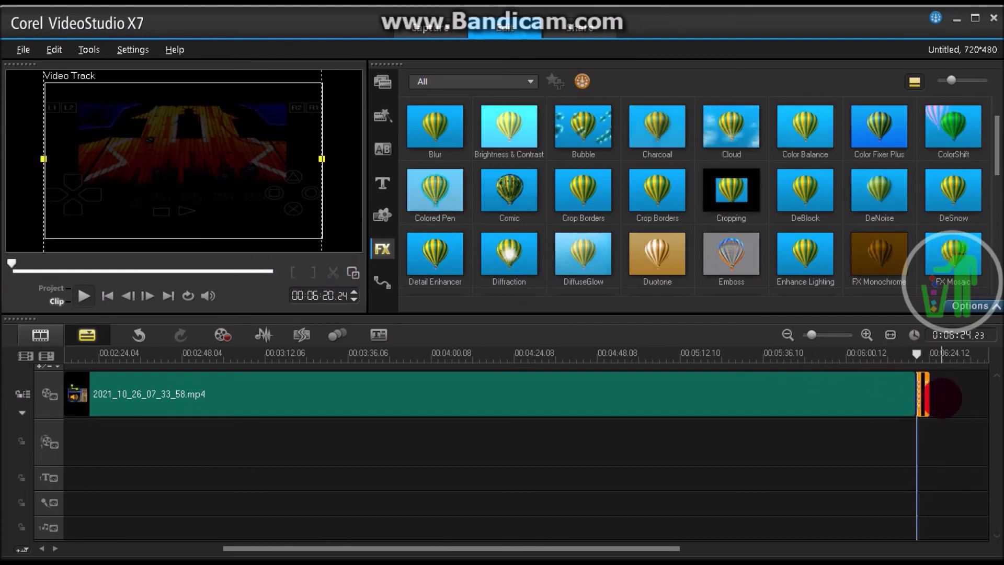
pyautogui.press('Delete')
# - Return the playhead to the start and move to the Share step
pyautogui.click(916, 355)
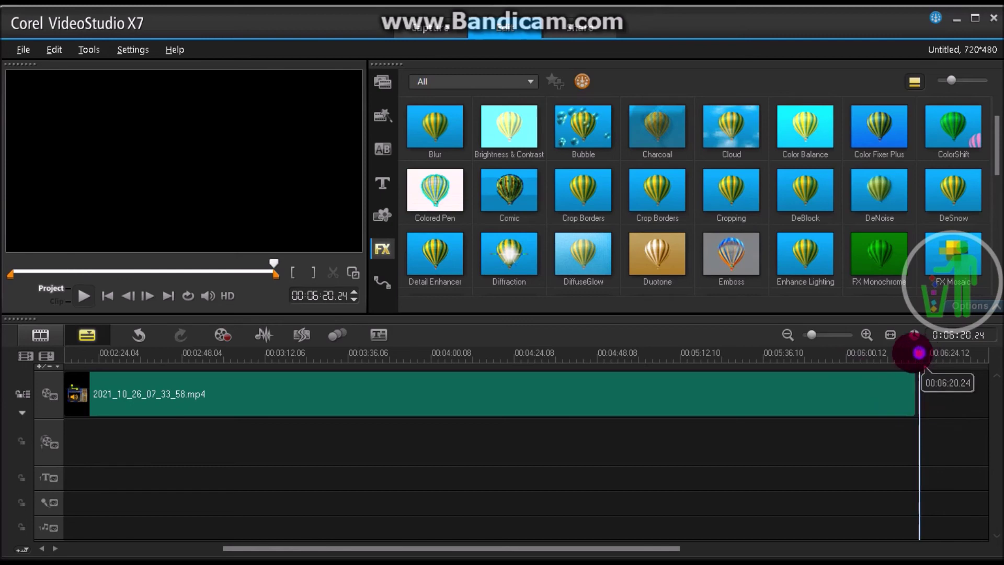
pyautogui.moveTo(916, 355); pyautogui.dragTo(85, 337)
pyautogui.click(518, 298)
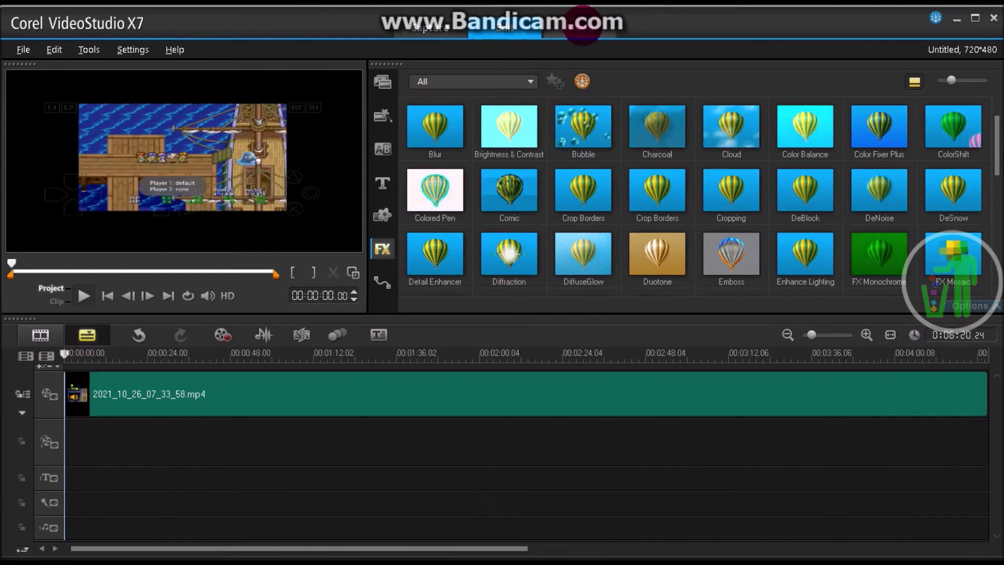
pyautogui.click(582, 27)
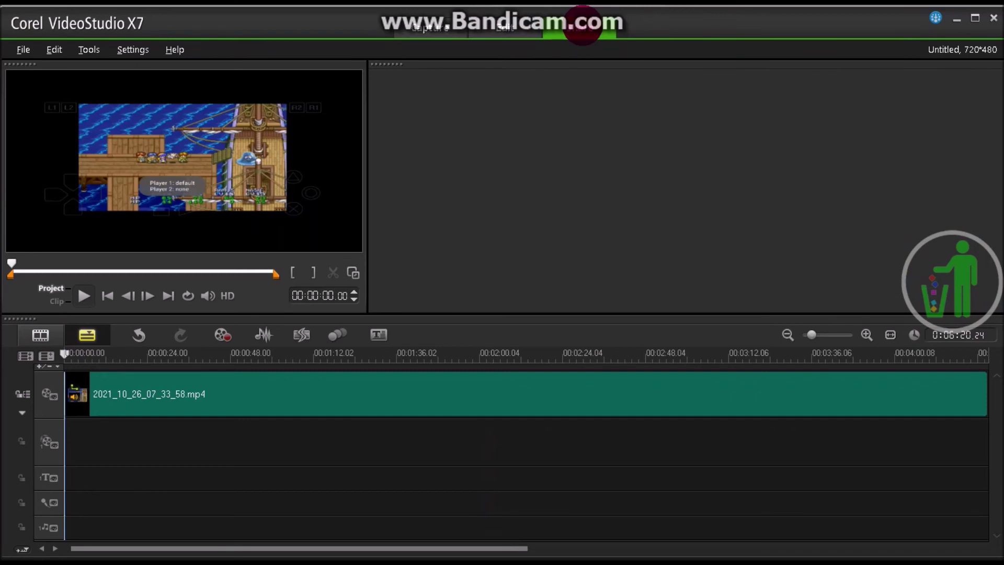
# - Choose the MPEG-4 AVC 1920x1080 25p 15Mbps profile, name the output Untitled-1, and start rendering
pyautogui.click(870, 147)
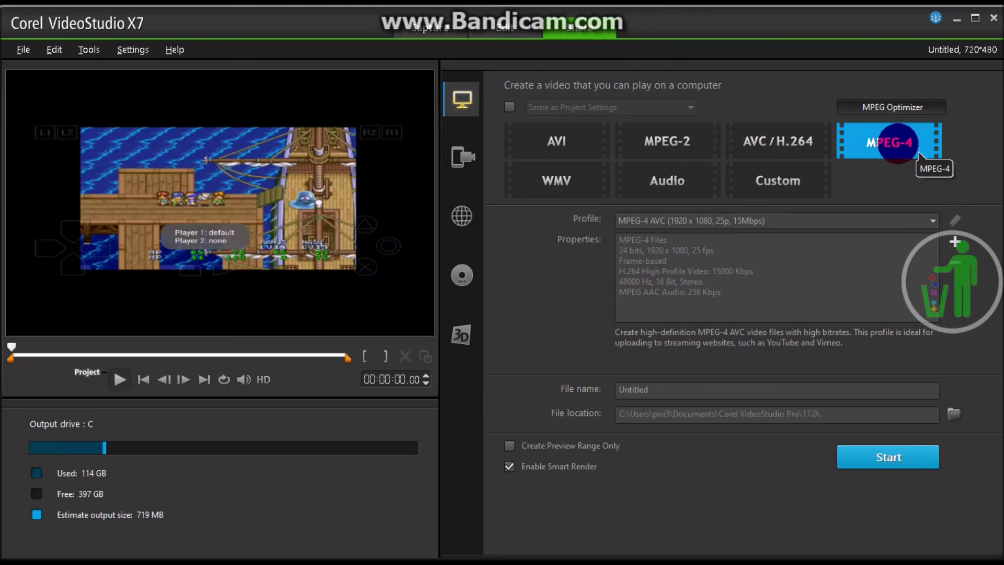
pyautogui.click(759, 221)
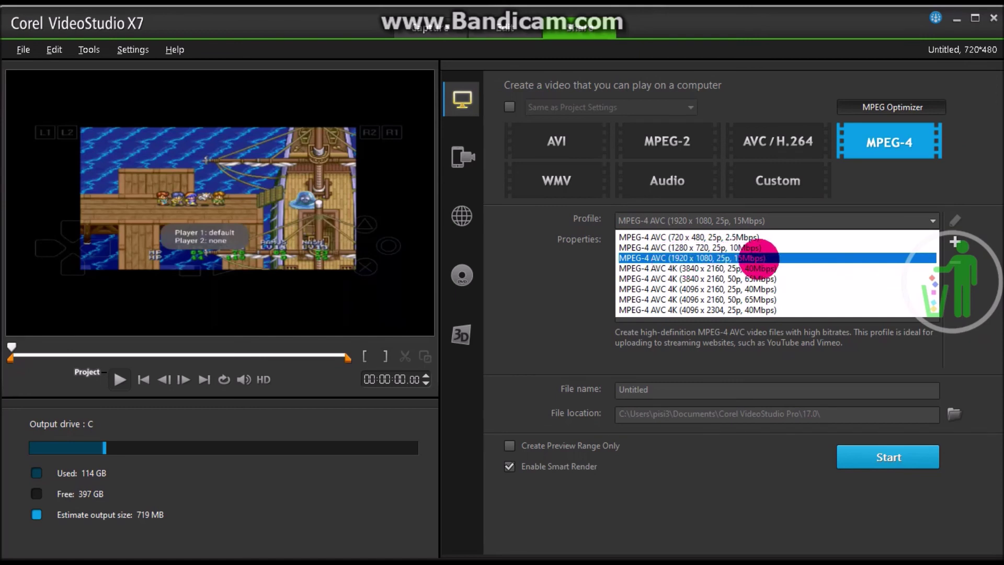
pyautogui.click(758, 259)
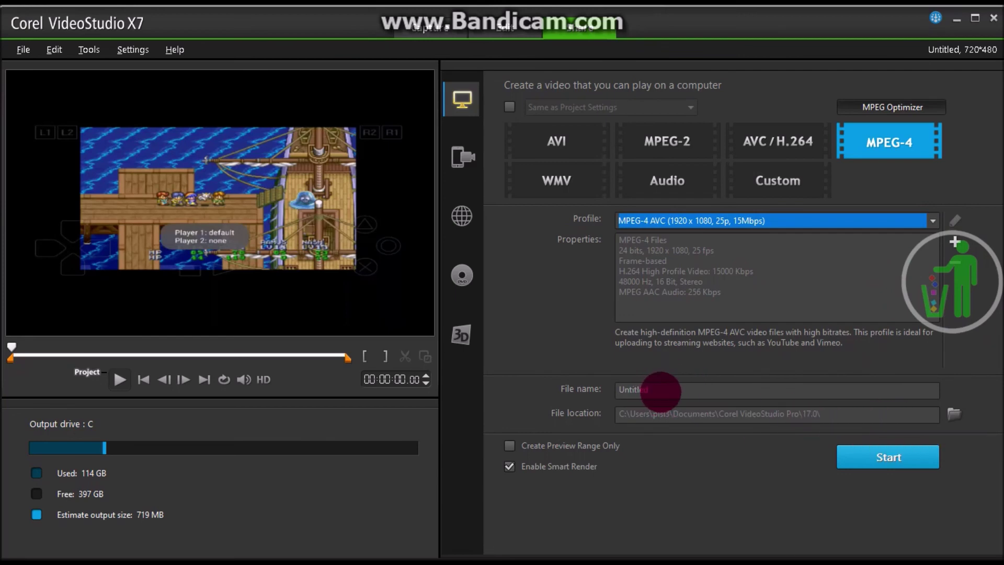
pyautogui.click(662, 391)
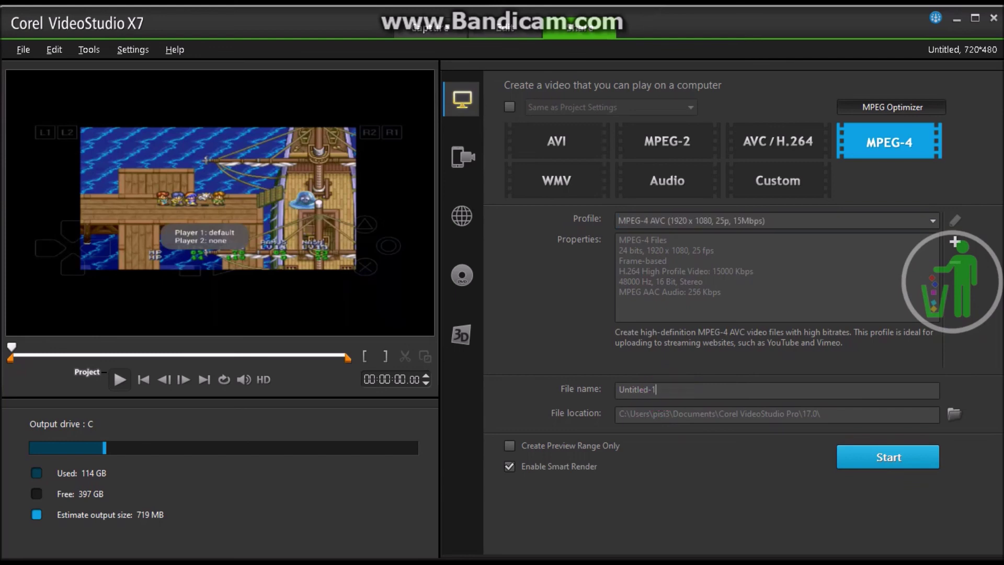
pyautogui.click(905, 460)
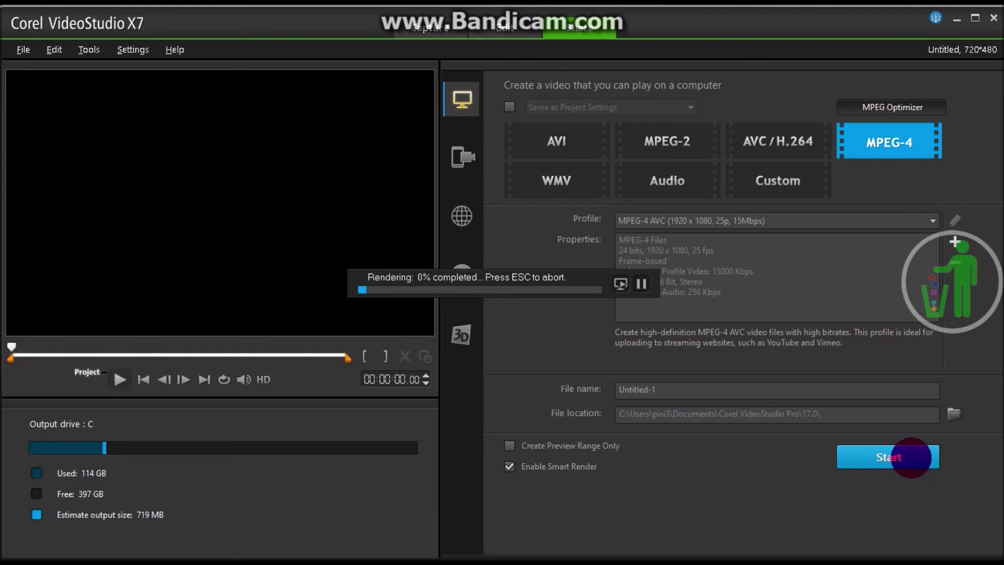